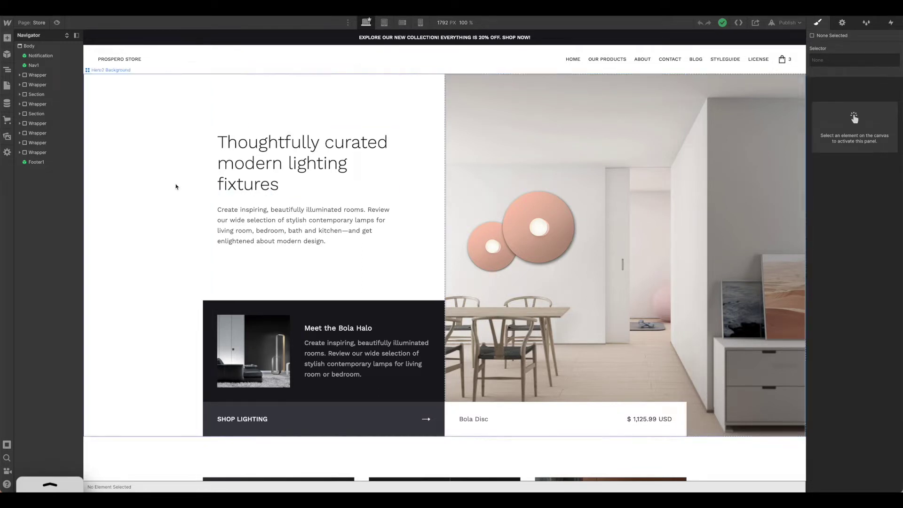
# Expand both Wrapper, Collection List Wrapper and Section layers in the Navigator
pyautogui.click(20, 75)
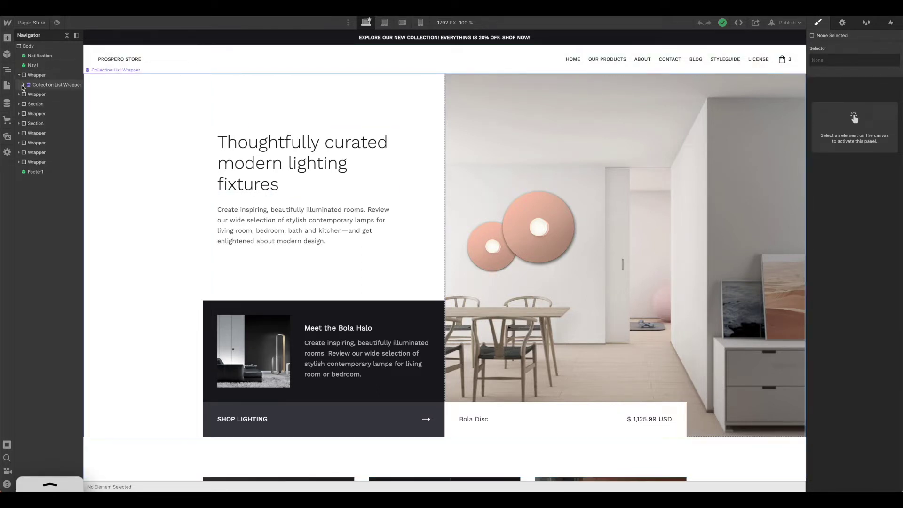
pyautogui.click(22, 85)
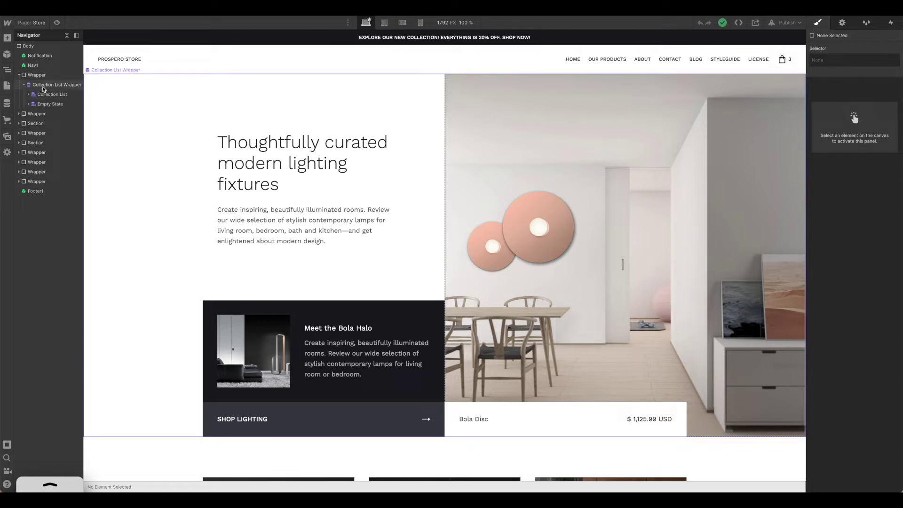
pyautogui.click(19, 114)
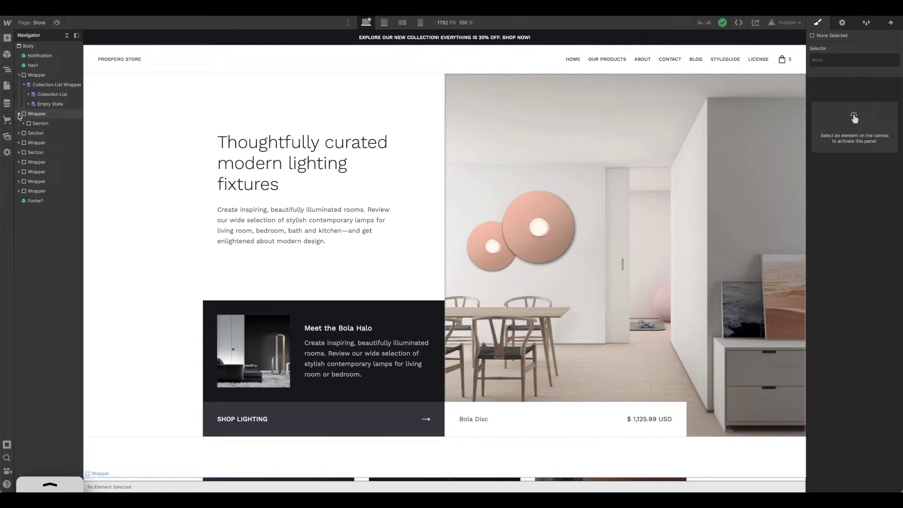
pyautogui.click(27, 124)
pyautogui.click(24, 125)
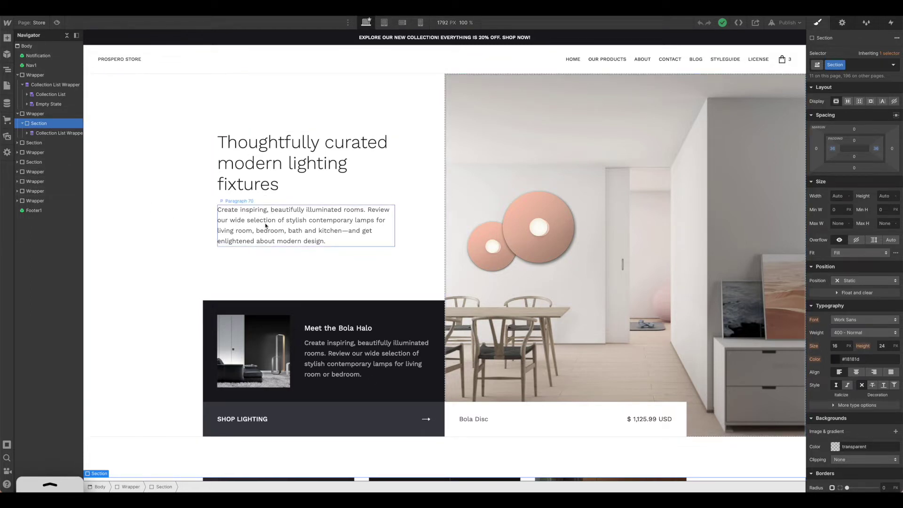
# Select the 'Thoughtfully curated' hero heading, its paragraph, then the Nav1 navbar
pyautogui.click(263, 162)
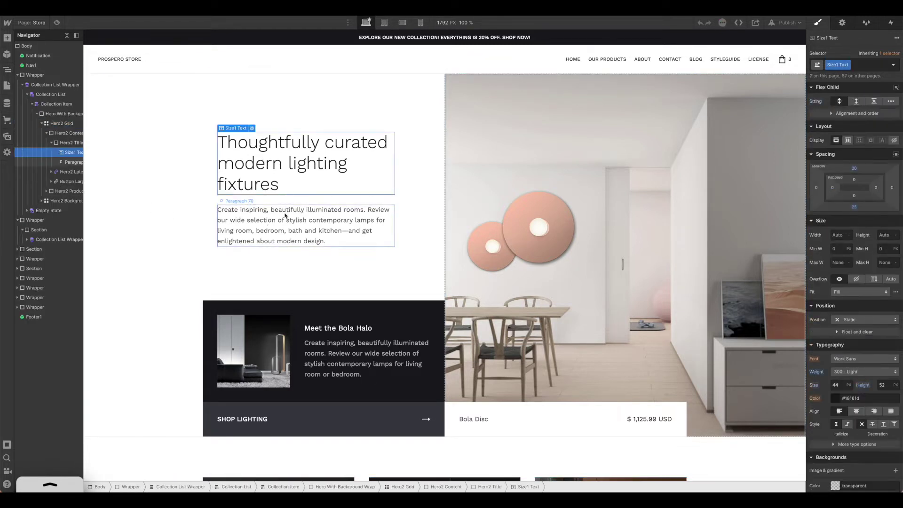
pyautogui.click(286, 216)
pyautogui.scroll(-2, 581, 195)
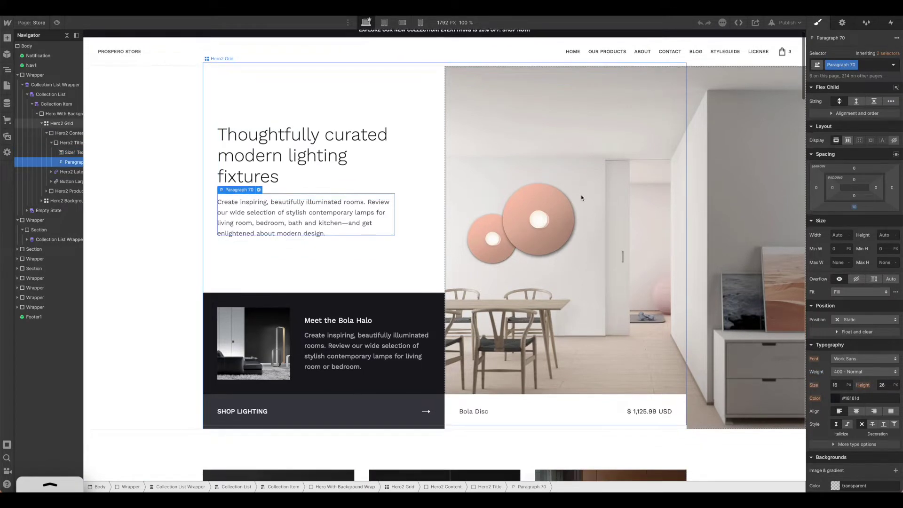
pyautogui.scroll(2, 581, 194)
pyautogui.click(484, 66)
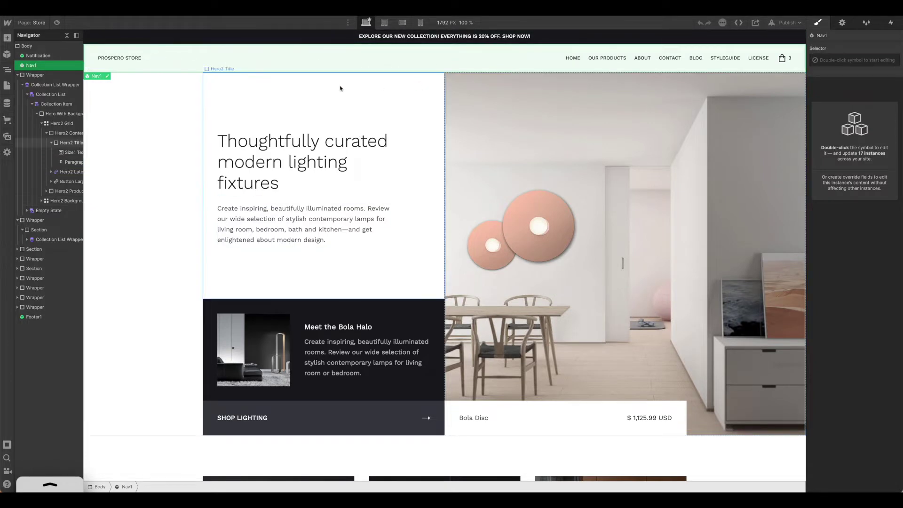
# Go to the 6 - Navigation page and inspect Navbar1 and Navbar2's 'Extra 50% off' promo link
pyautogui.click(6, 87)
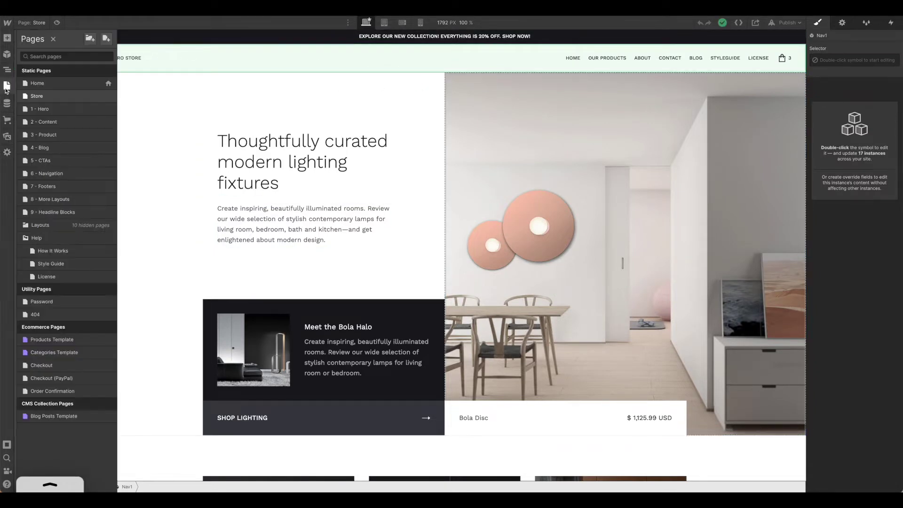
pyautogui.click(67, 173)
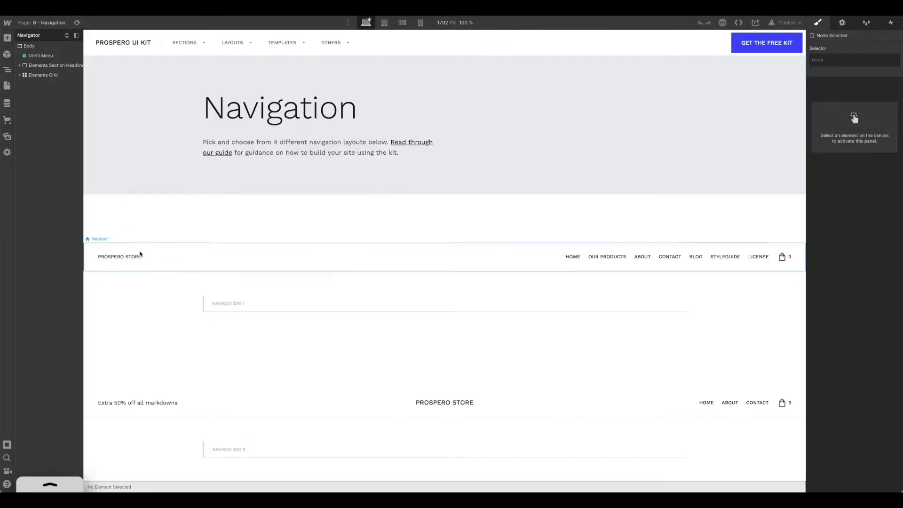
pyautogui.click(139, 254)
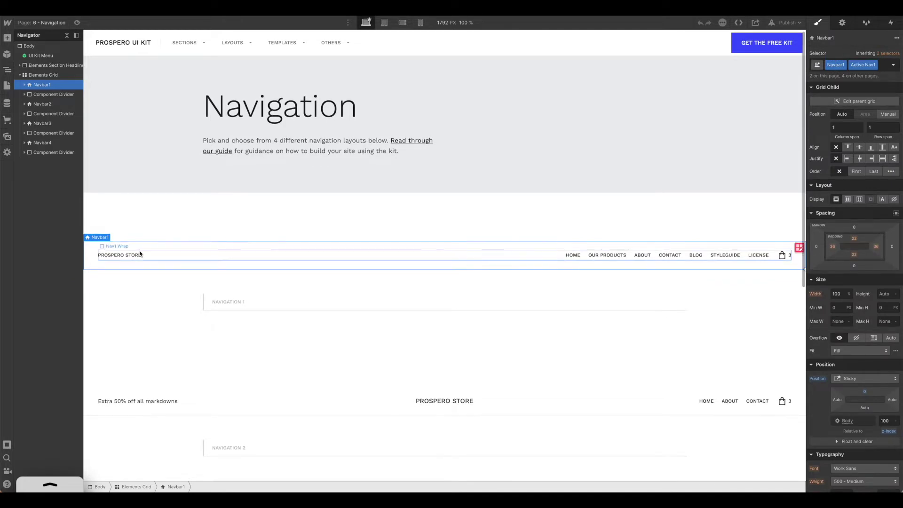
pyautogui.scroll(-1, 137, 252)
pyautogui.scroll(-4, 104, 221)
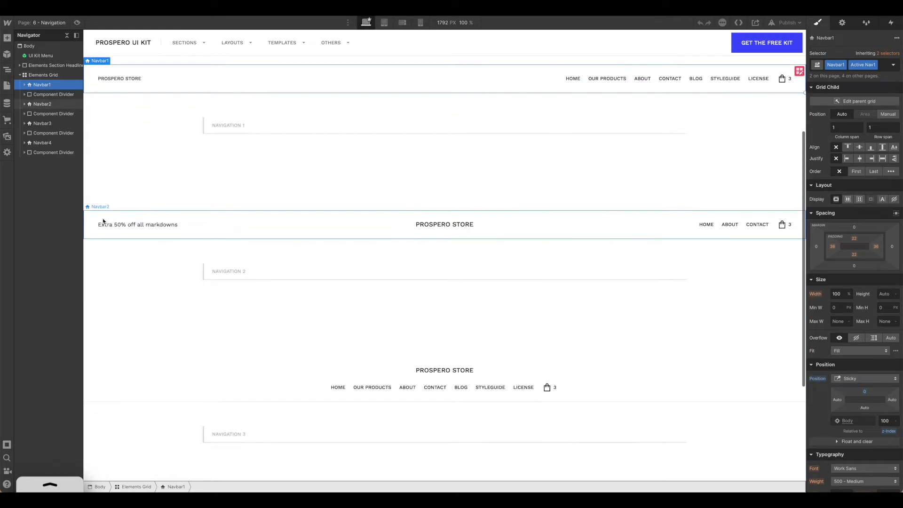
pyautogui.click(109, 218)
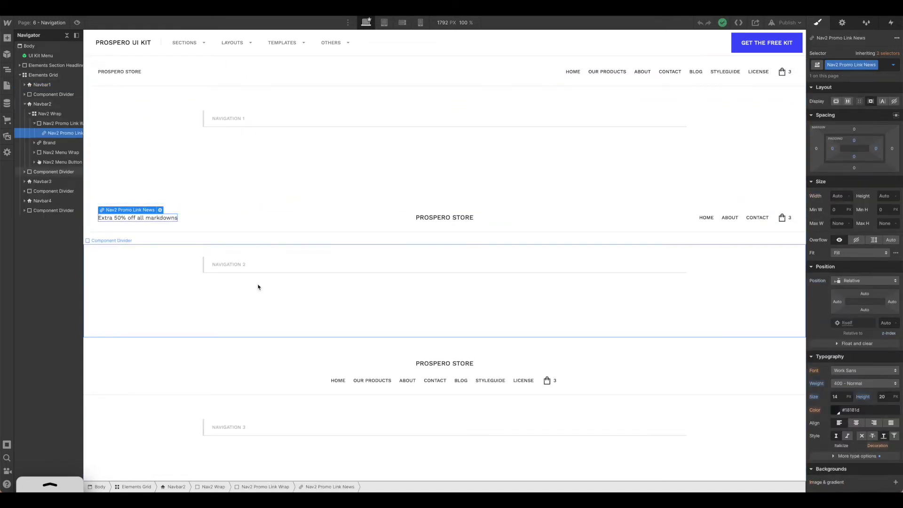
pyautogui.scroll(-4, 258, 284)
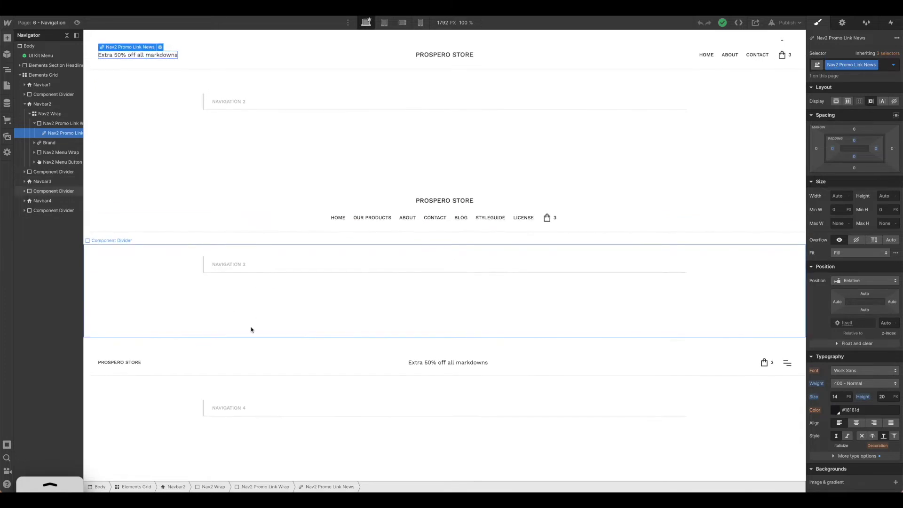
pyautogui.scroll(6, 252, 331)
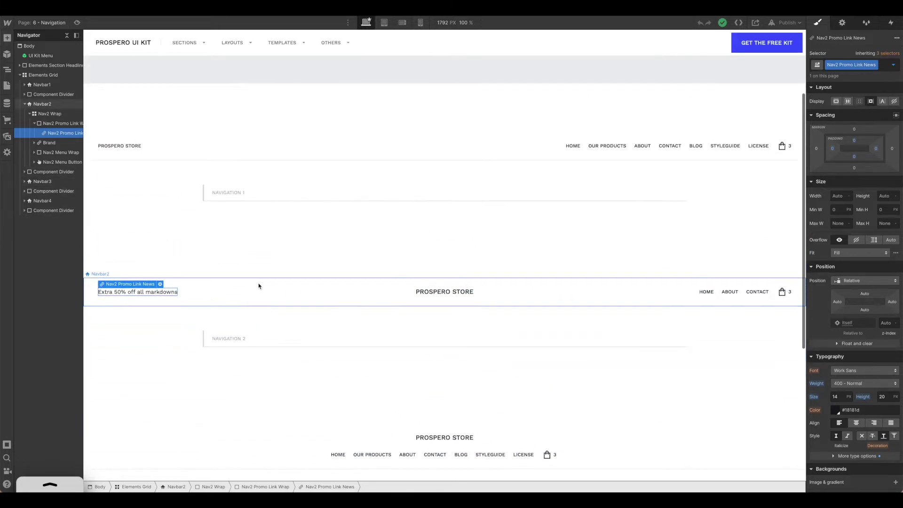
# Select the whole centered Navbar2 and return to the Store page
pyautogui.click(258, 285)
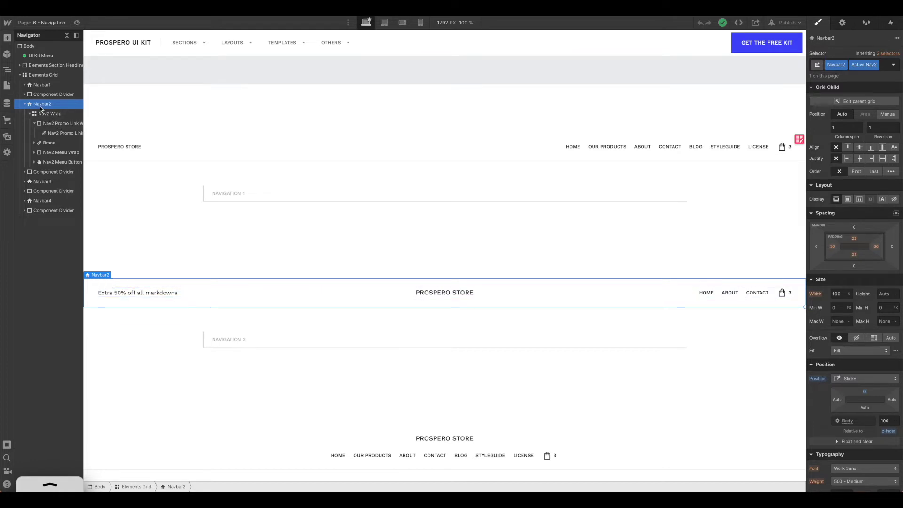
pyautogui.click(7, 86)
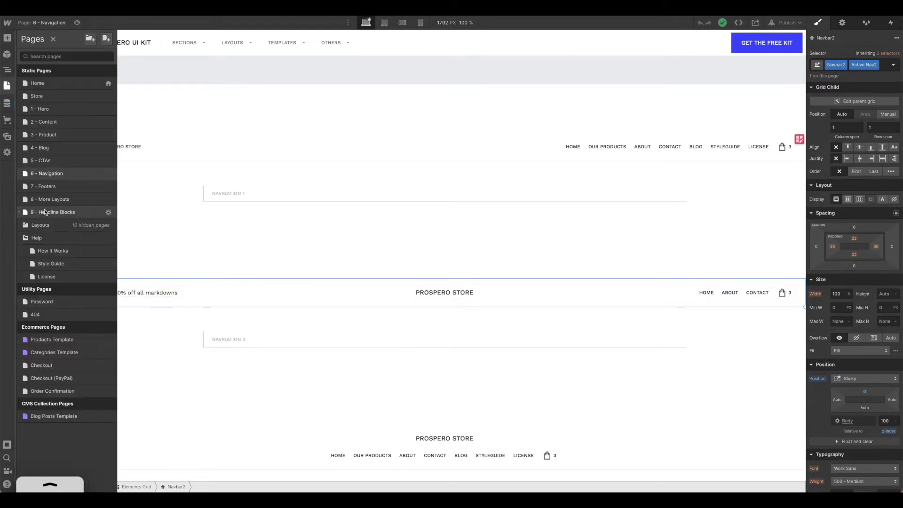
pyautogui.click(43, 96)
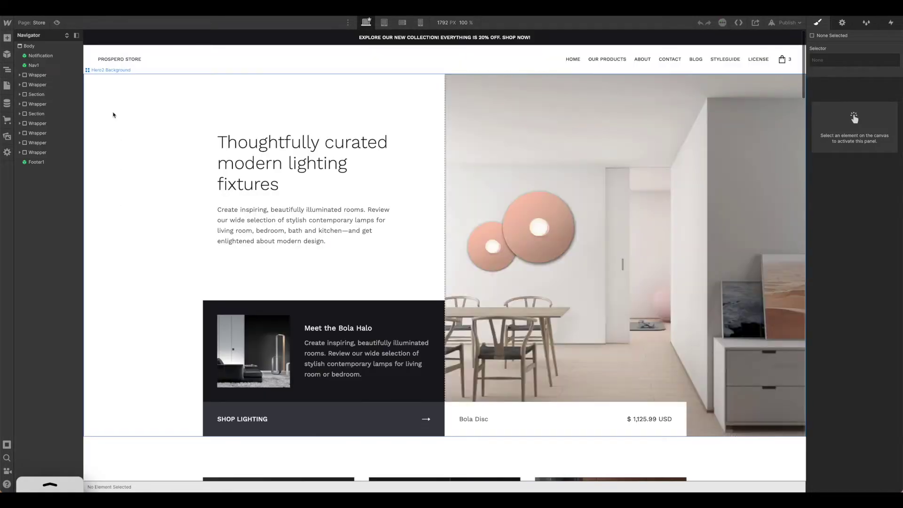
# Paste Navbar2 into Body, drag it under Notification, and delete the old Nav1 bar
pyautogui.click(30, 45)
pyautogui.hotkey('ctrl', 'v')
pyautogui.moveTo(33, 173); pyautogui.dragTo(28, 61)
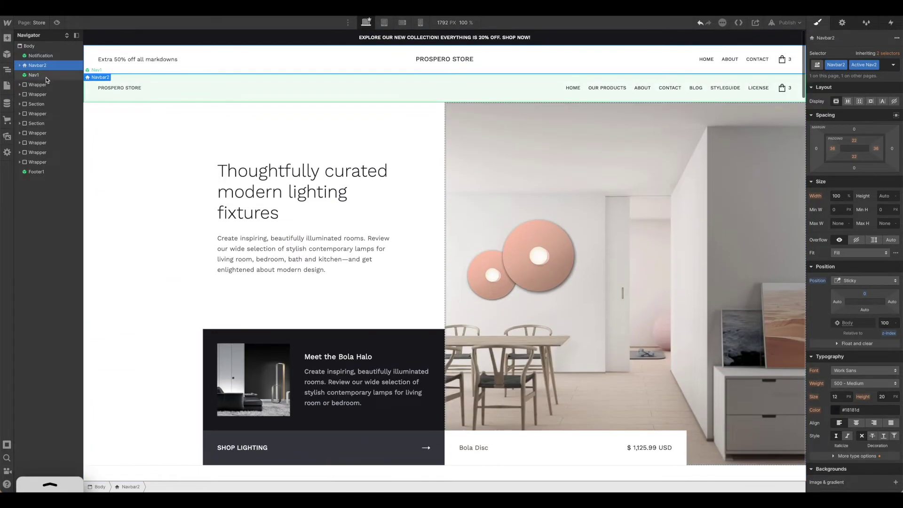
pyautogui.click(39, 77)
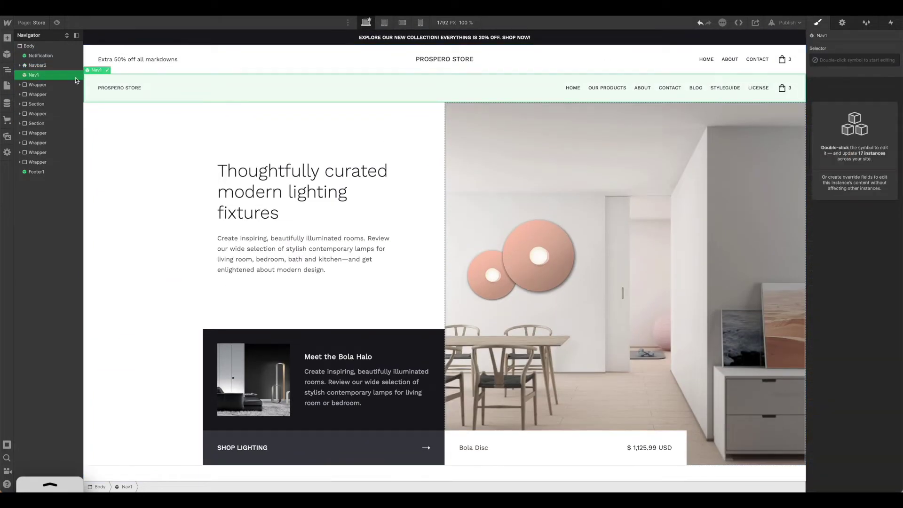
pyautogui.press('Delete')
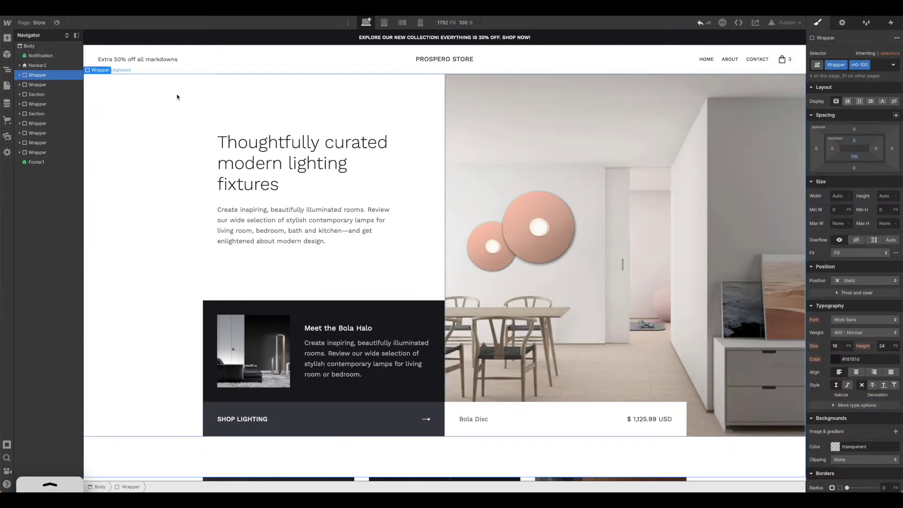
pyautogui.click(123, 39)
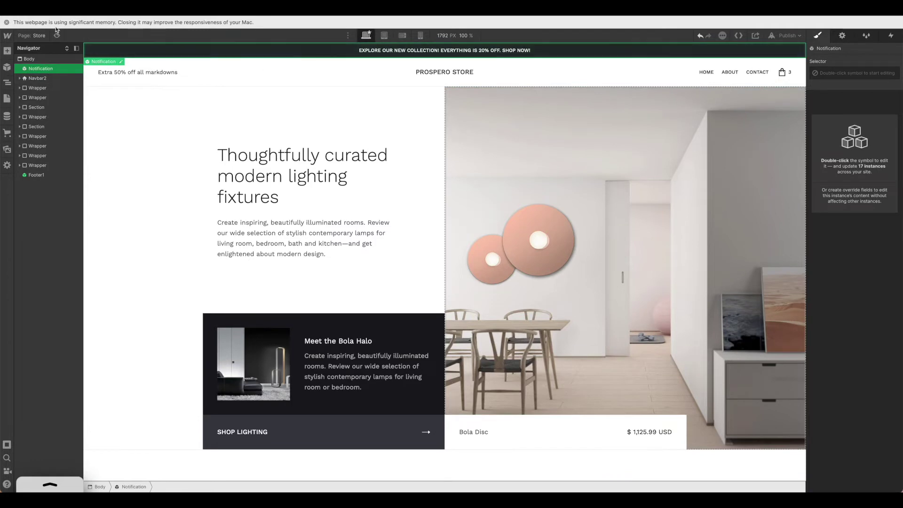
pyautogui.click(7, 22)
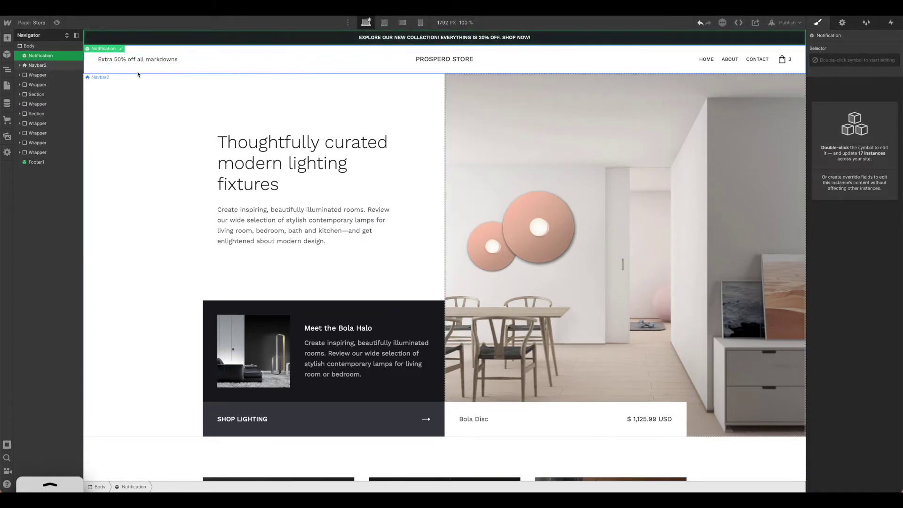
pyautogui.click(192, 71)
pyautogui.click(60, 85)
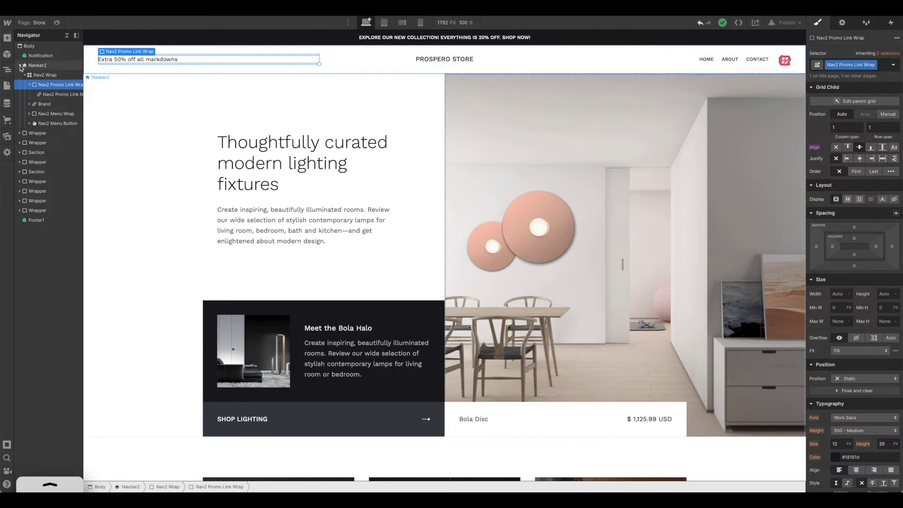
pyautogui.click(19, 66)
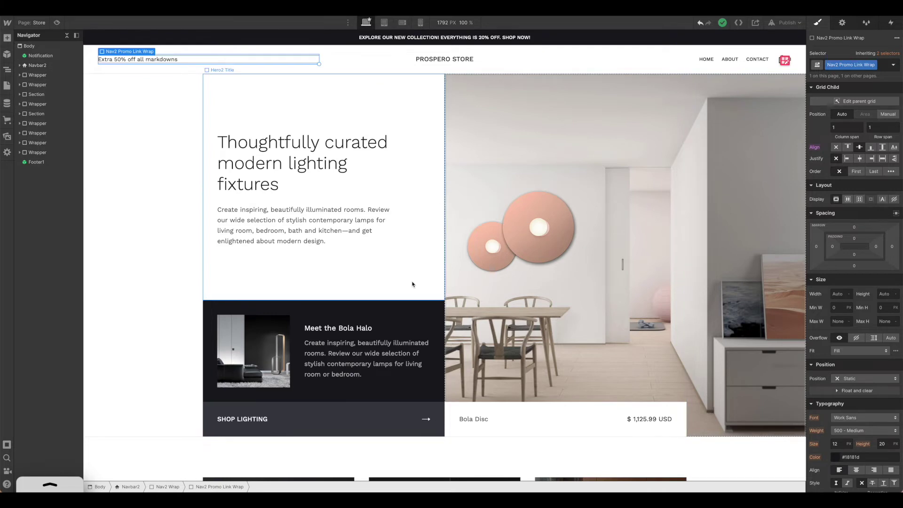
# Scroll down to the Circa section and inspect the 'Circa is designed for…' heading's styling
pyautogui.scroll(-2, 412, 282)
pyautogui.scroll(-5, 410, 296)
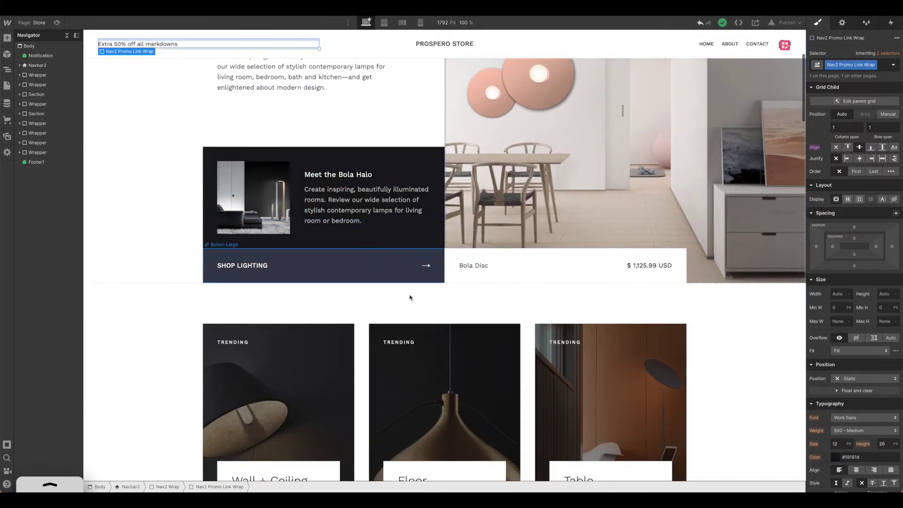
pyautogui.scroll(-6, 410, 297)
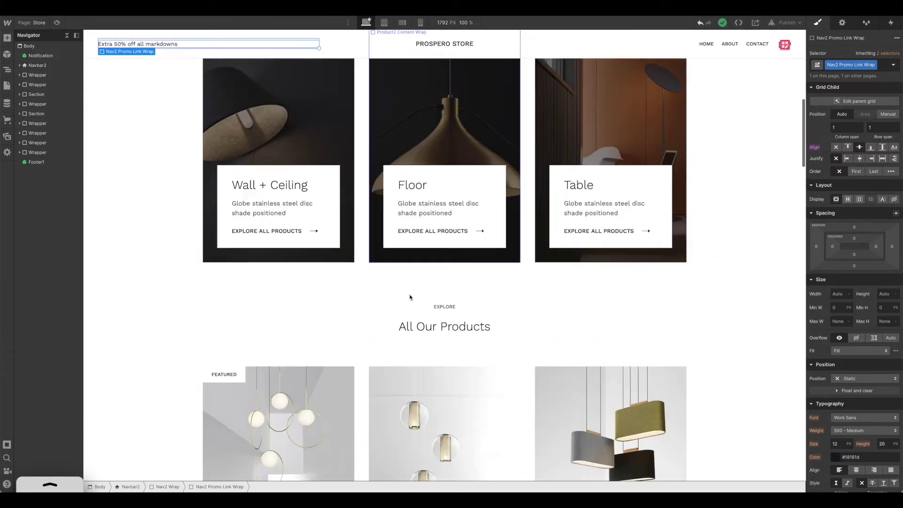
pyautogui.scroll(-6, 381, 246)
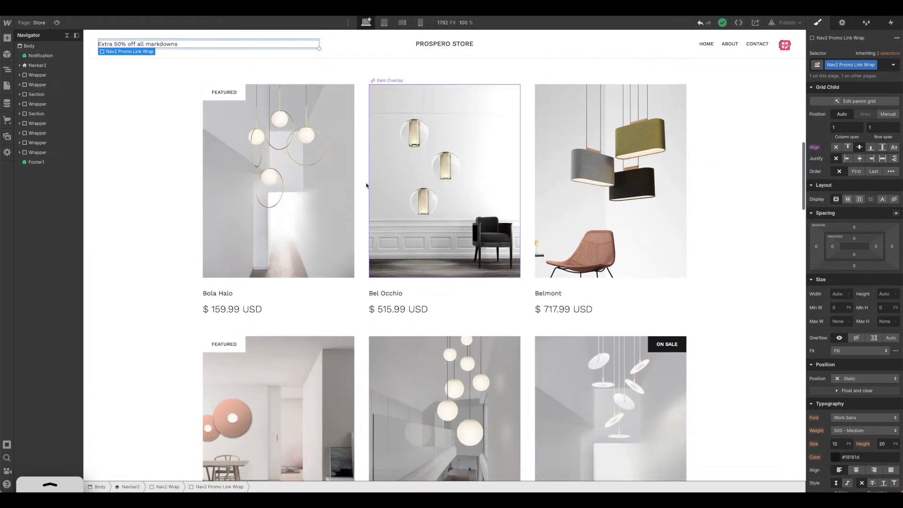
pyautogui.scroll(-10, 366, 184)
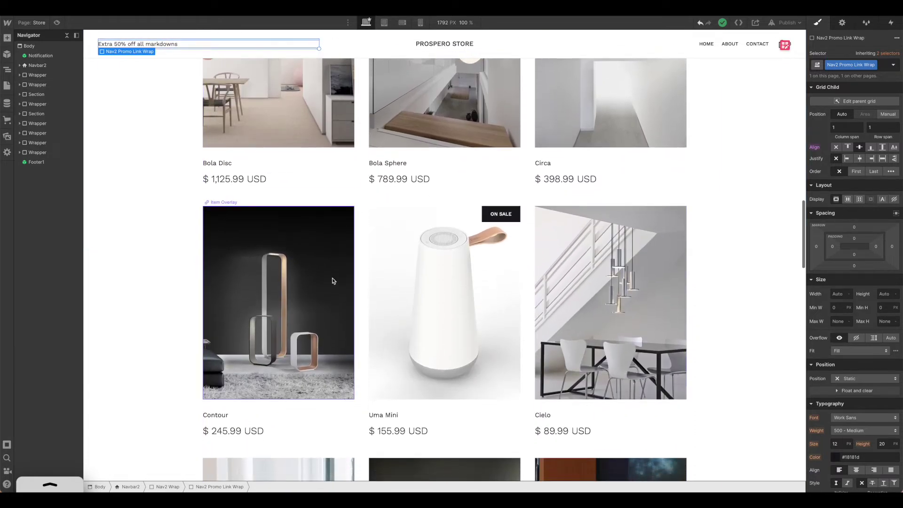
pyautogui.scroll(-5, 286, 240)
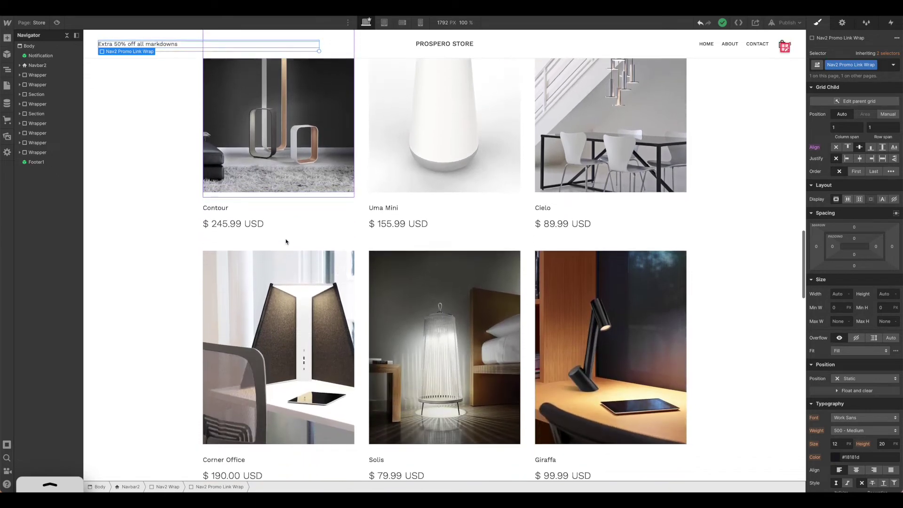
pyautogui.scroll(-11, 285, 241)
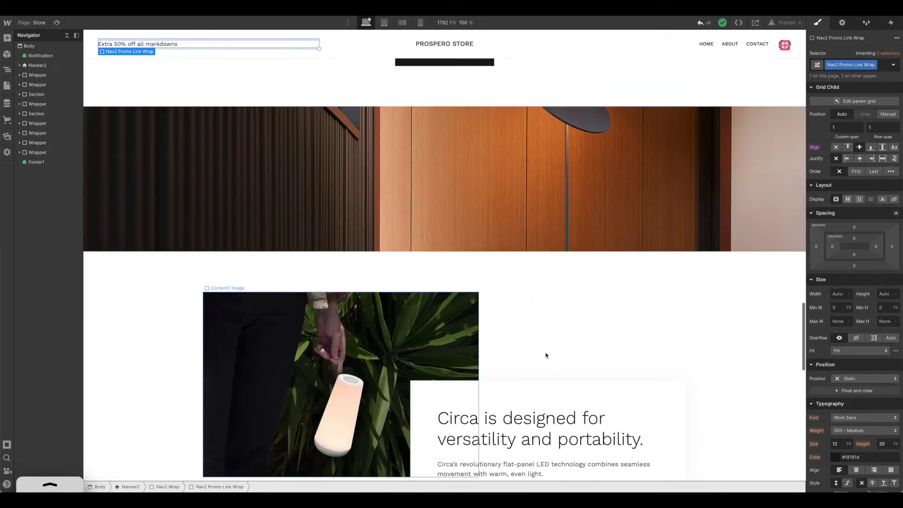
pyautogui.click(494, 425)
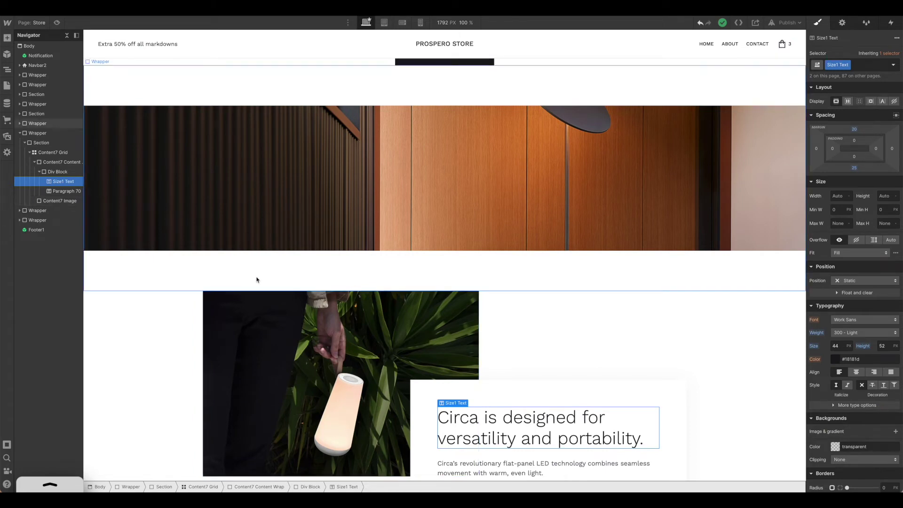
pyautogui.click(6, 85)
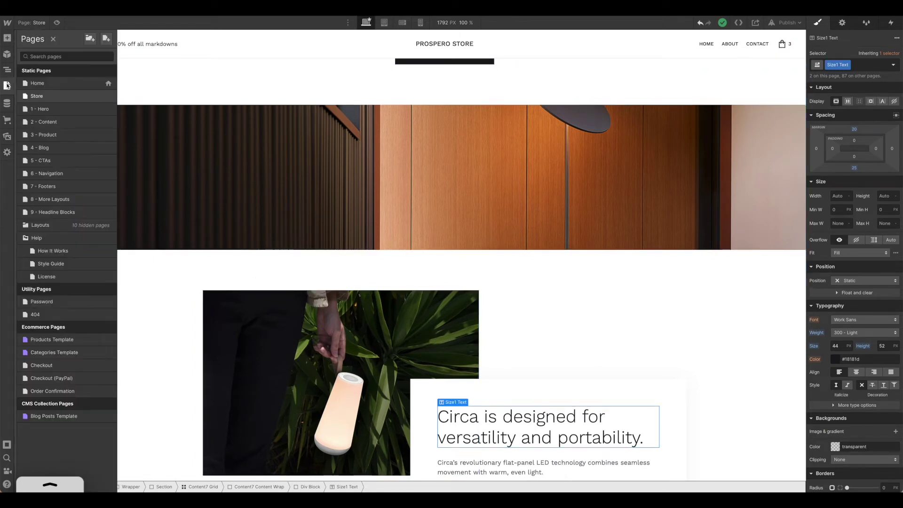
# Open the Style Guide page under Help and view its headline styles
pyautogui.click(51, 264)
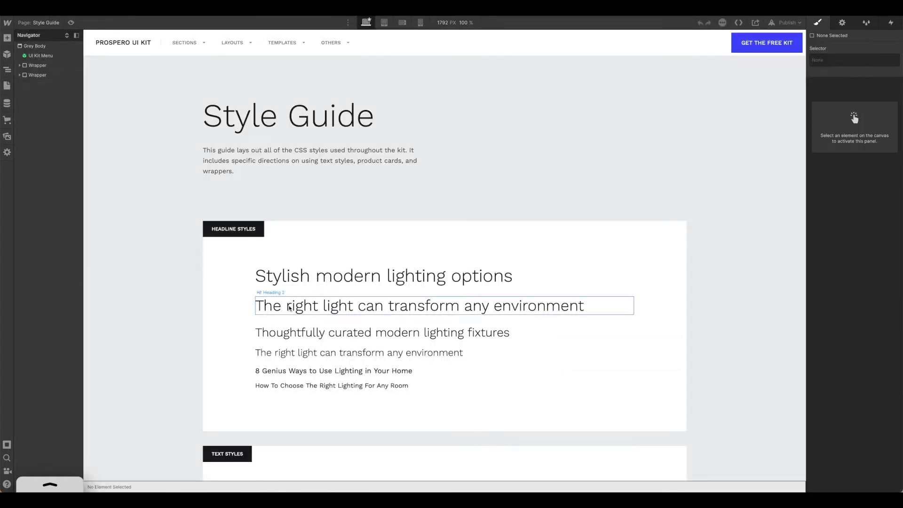
pyautogui.scroll(-1, 335, 307)
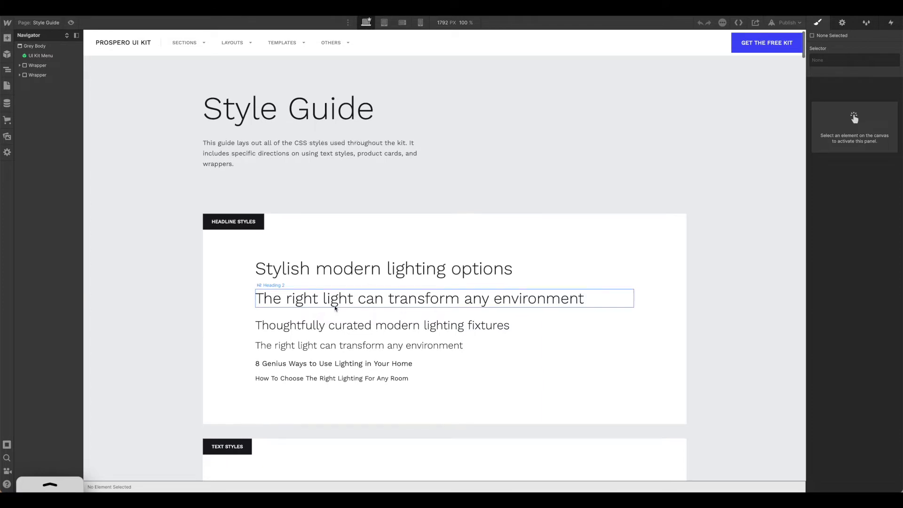
# Switch the 'Stylish modern lighting options' heading's selector to All H1 Headings, keeping Work Sans
pyautogui.click(307, 267)
pyautogui.scroll(-1, 308, 267)
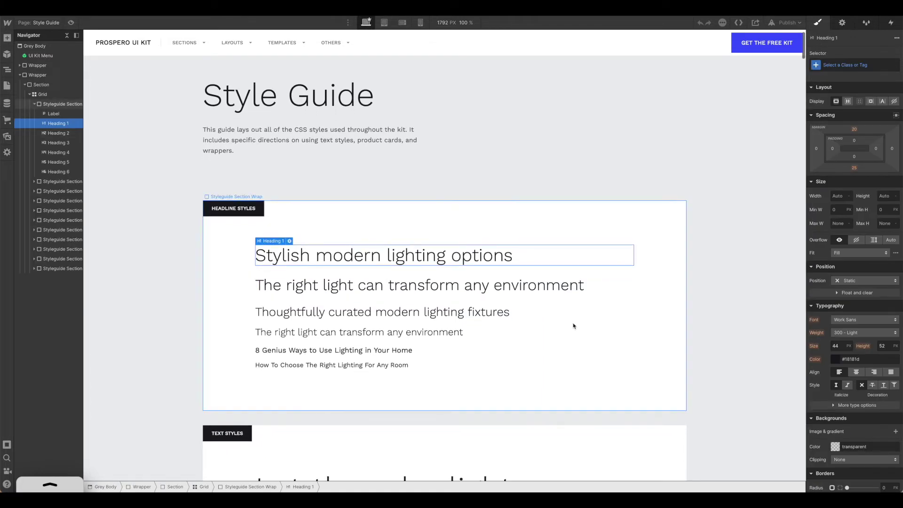
pyautogui.scroll(-1, 297, 254)
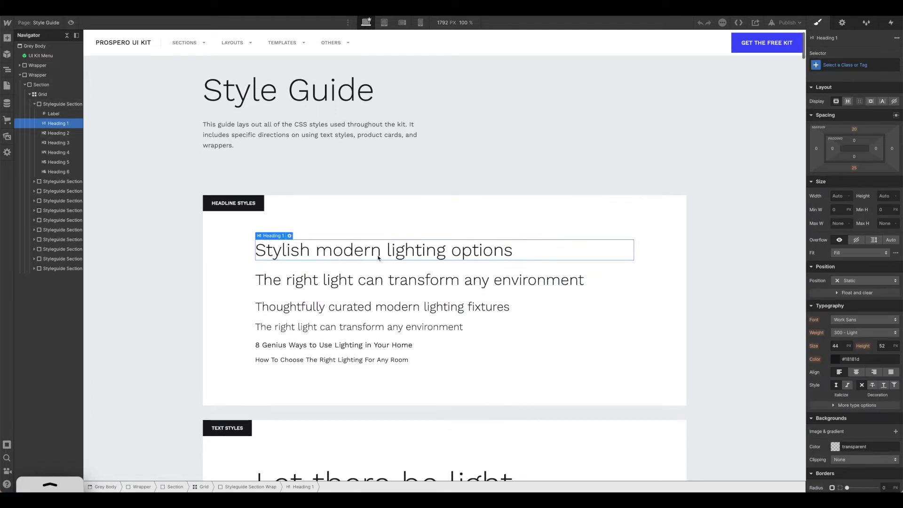
pyautogui.click(830, 66)
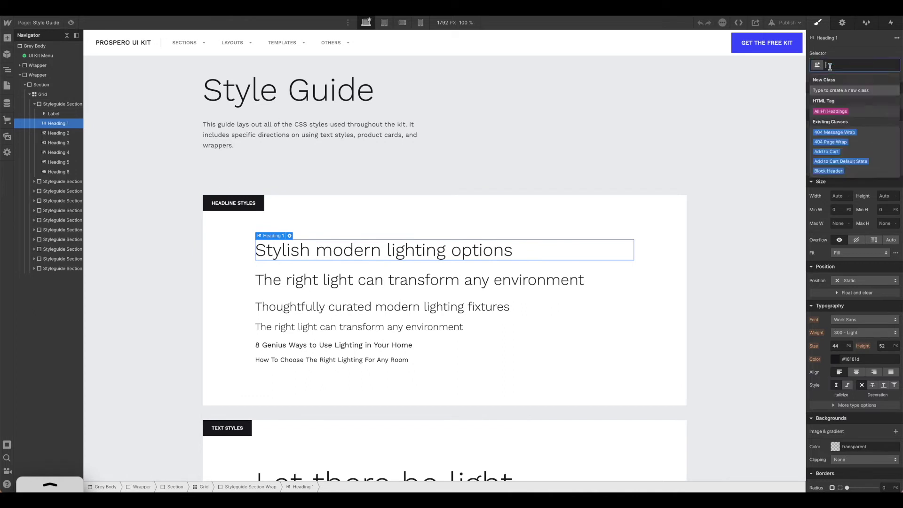
pyautogui.click(838, 112)
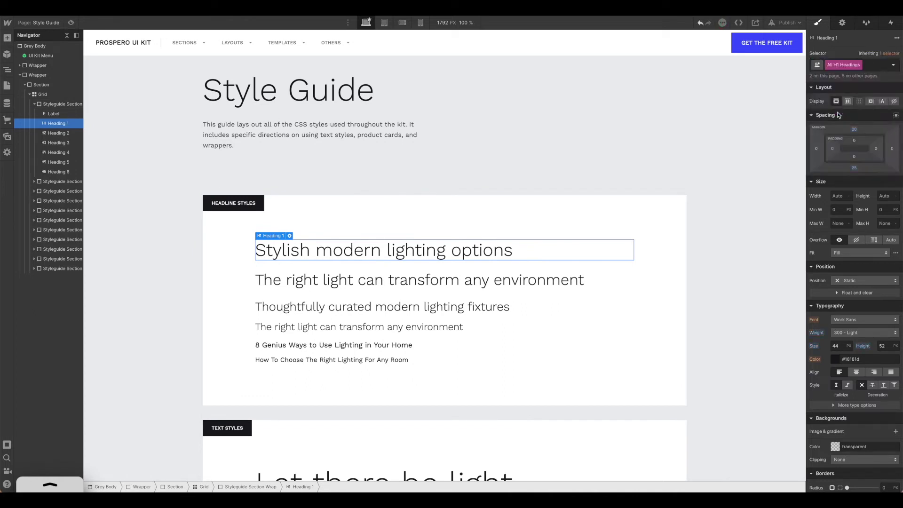
pyautogui.click(848, 321)
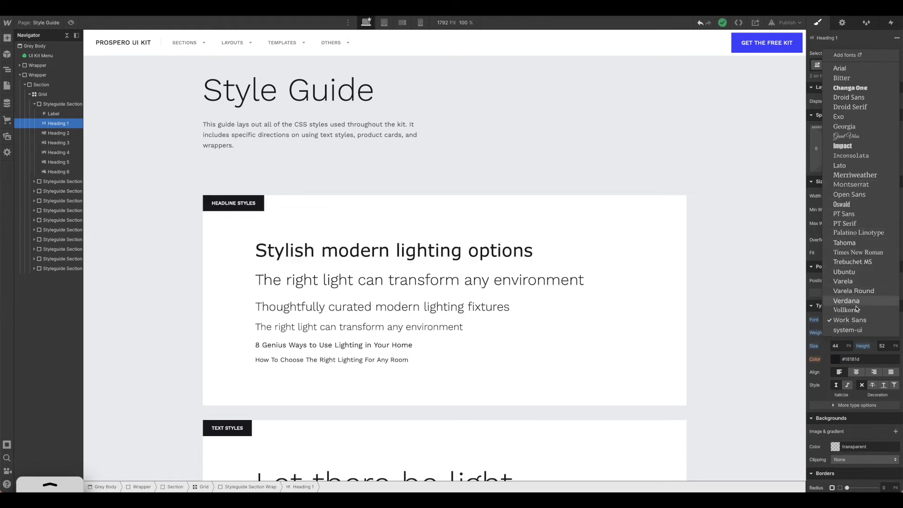
pyautogui.click(858, 320)
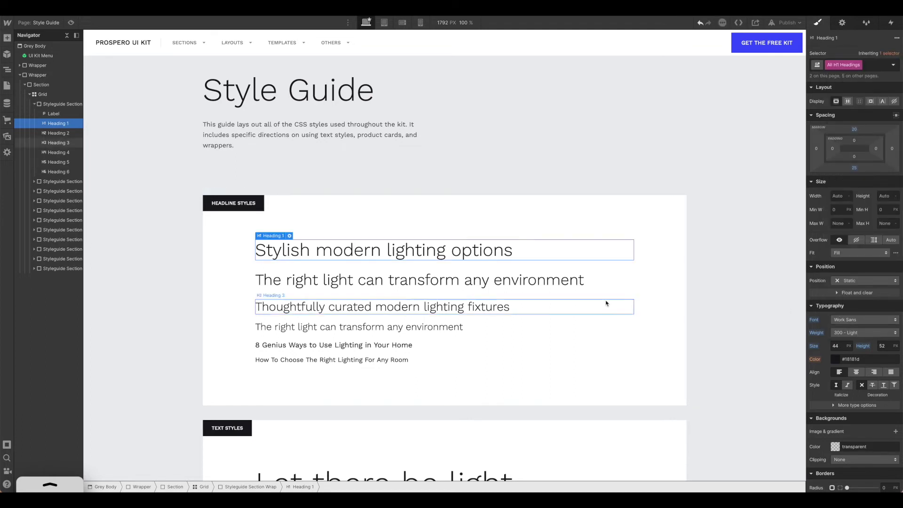
# Select 'The right light can transform any environment' H2 and view its selector choices
pyautogui.scroll(-1, 606, 303)
pyautogui.click(515, 258)
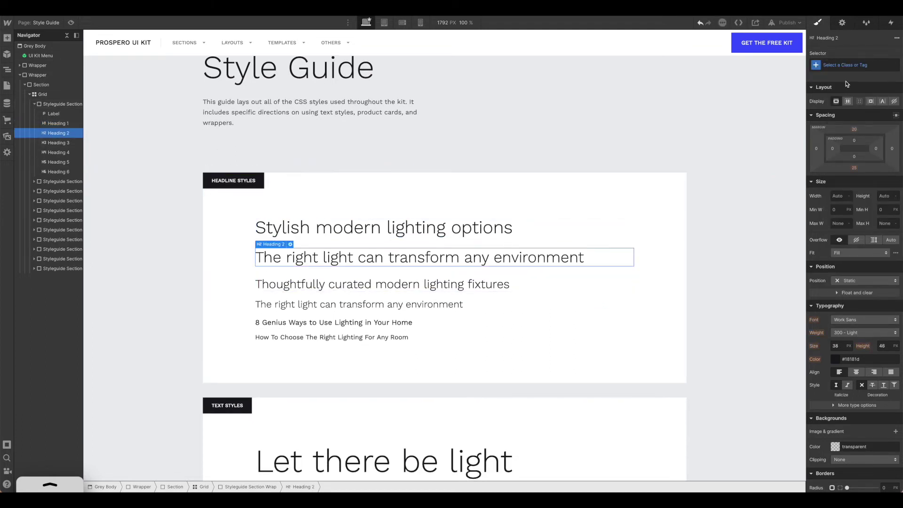
pyautogui.click(846, 64)
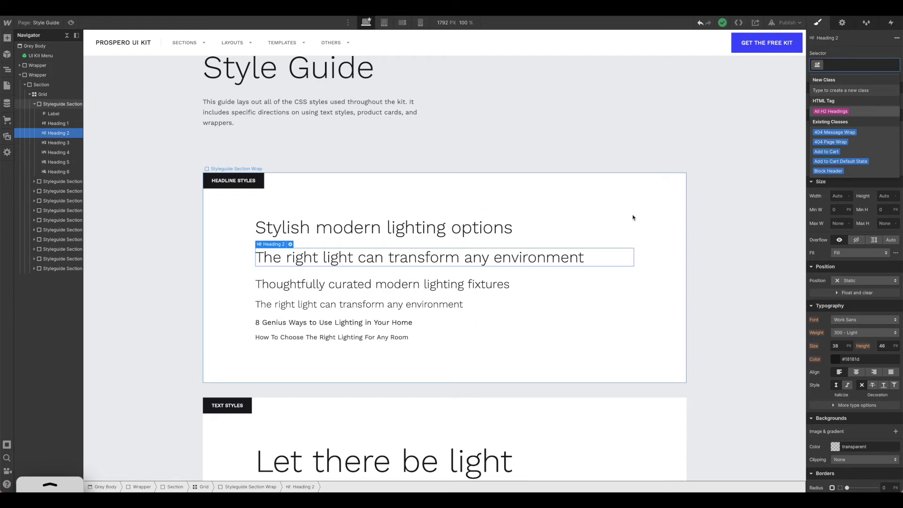
# Scroll down to the Colors section and select the Indian Red swatch
pyautogui.scroll(-5, 629, 258)
pyautogui.scroll(-6, 622, 259)
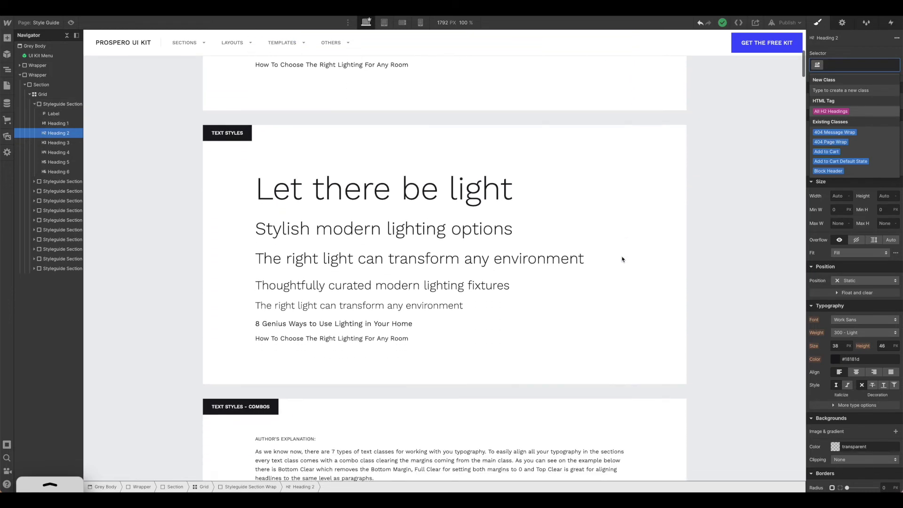
pyautogui.scroll(-9, 622, 259)
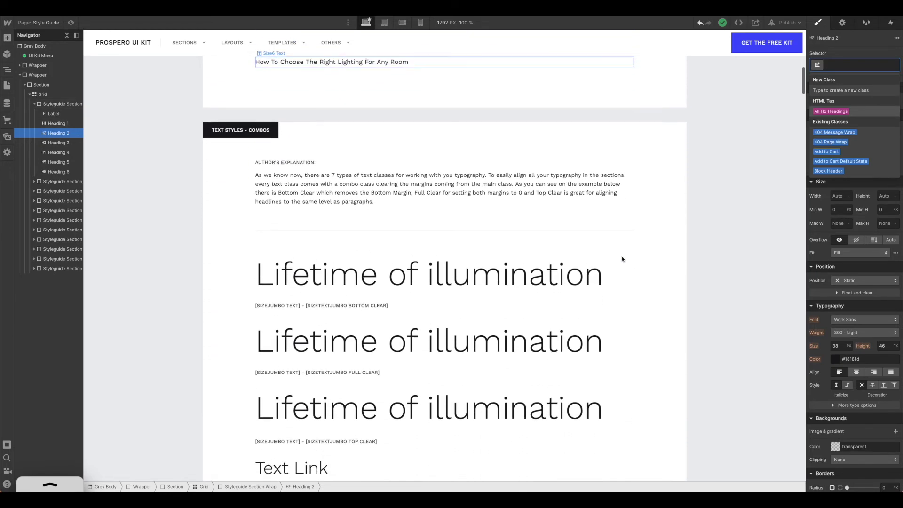
pyautogui.scroll(-12, 622, 259)
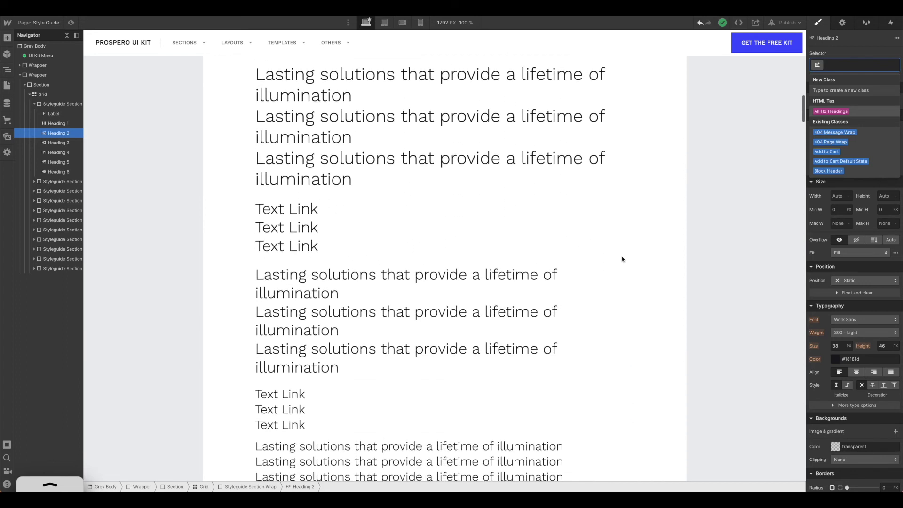
pyautogui.scroll(-2, 622, 259)
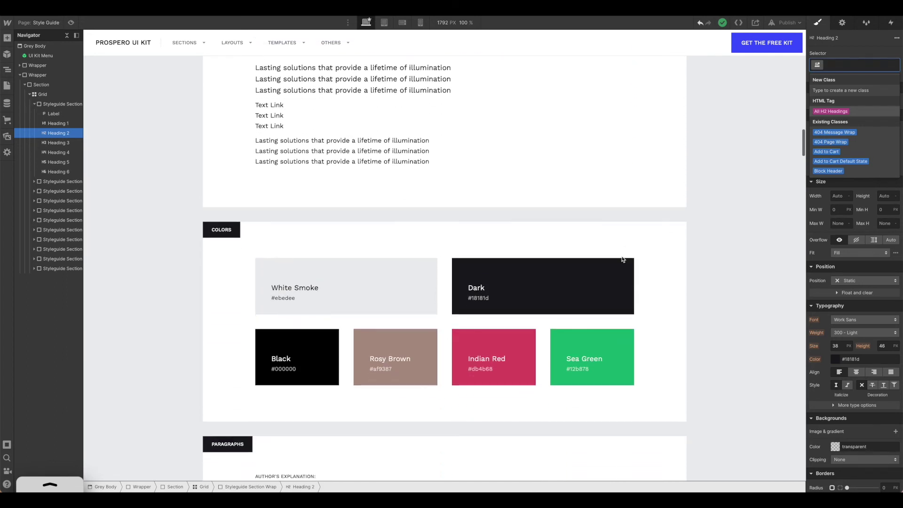
pyautogui.scroll(1, 575, 277)
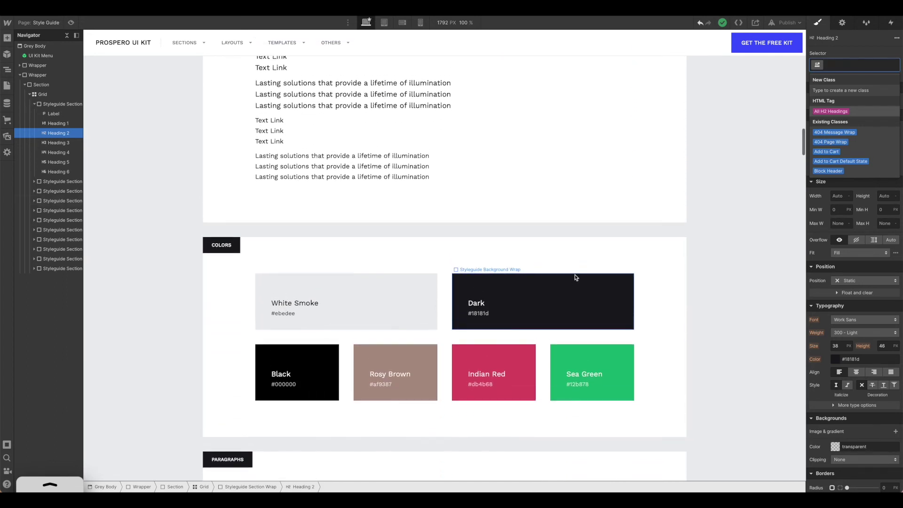
pyautogui.scroll(-2, 576, 291)
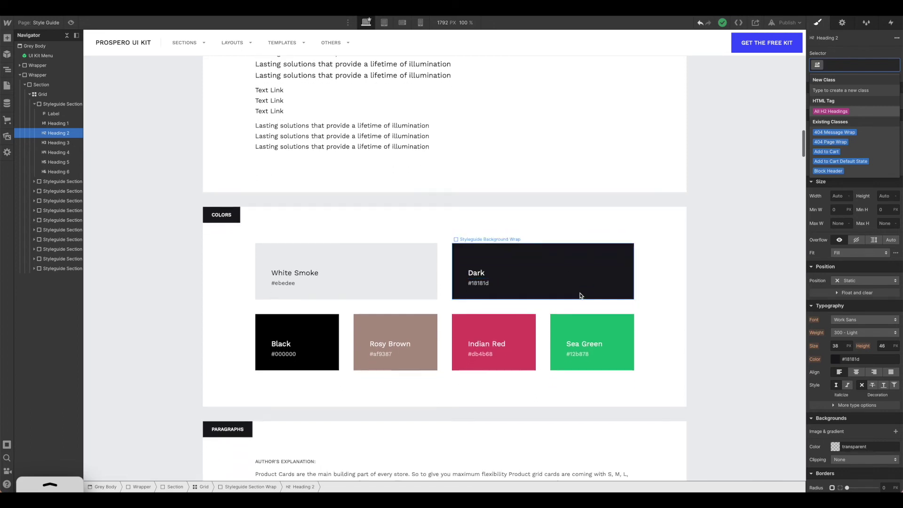
pyautogui.click(527, 311)
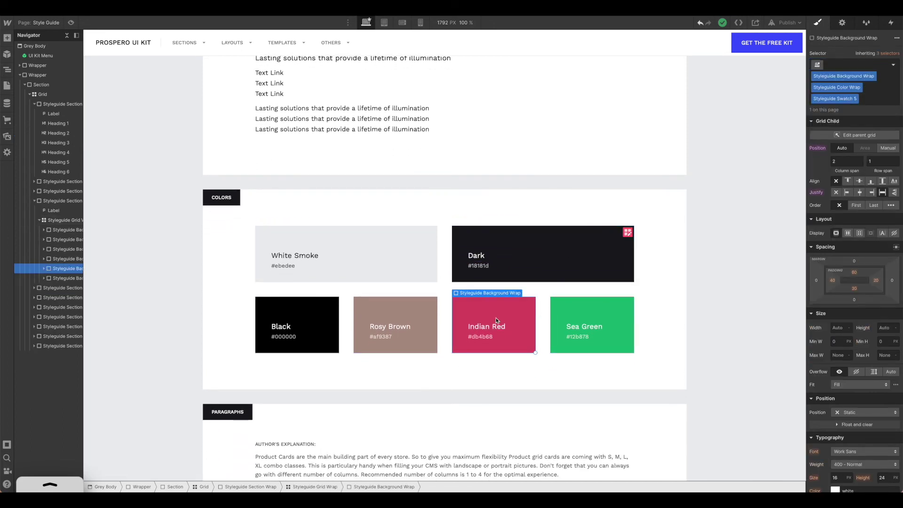
# Inspect the Indian Red #db4b68 and Sea Green #12b878 swatch labels' styles
pyautogui.scroll(-5, 839, 366)
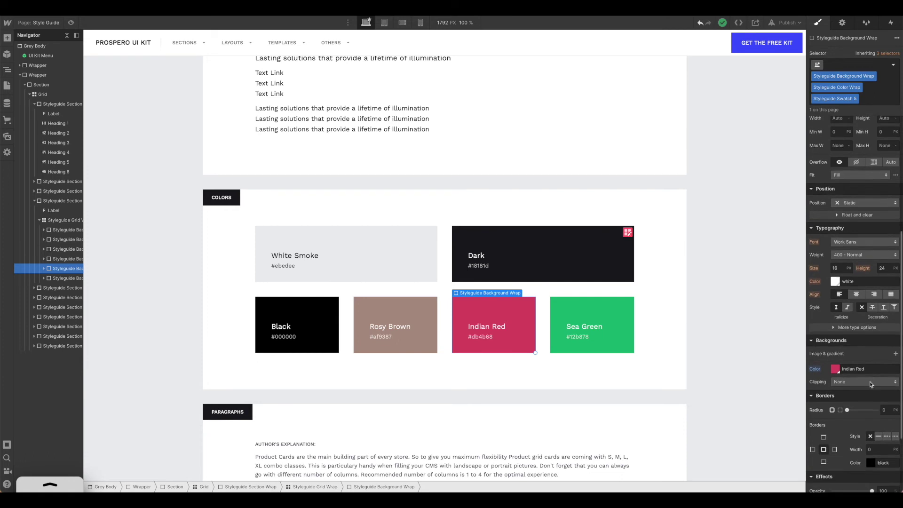
pyautogui.click(478, 337)
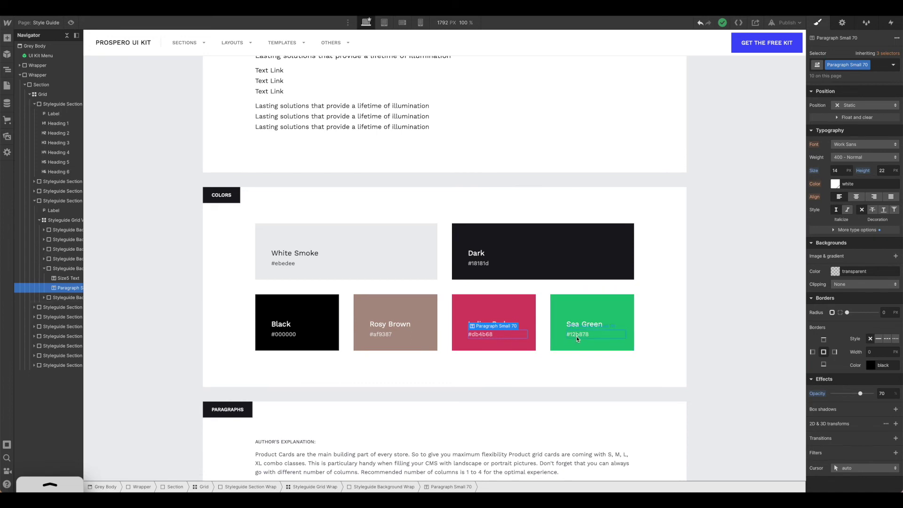
pyautogui.scroll(-2, 505, 347)
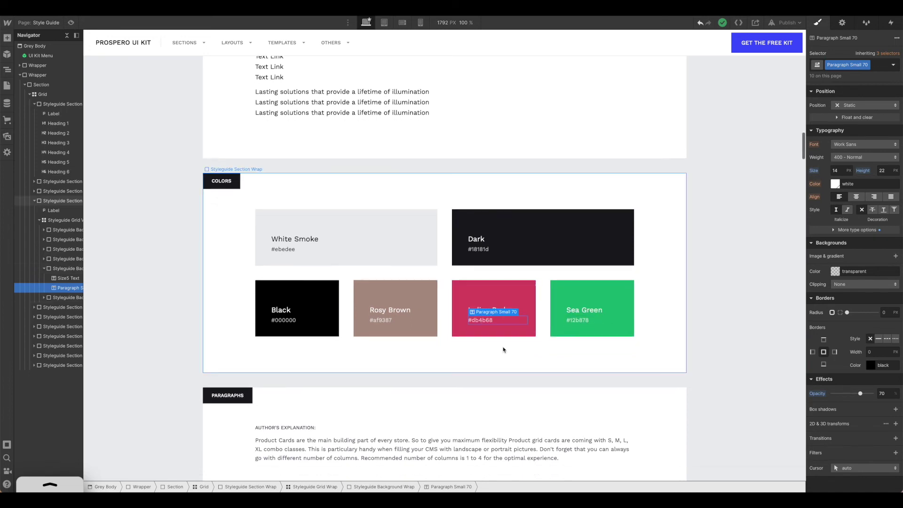
pyautogui.click(595, 315)
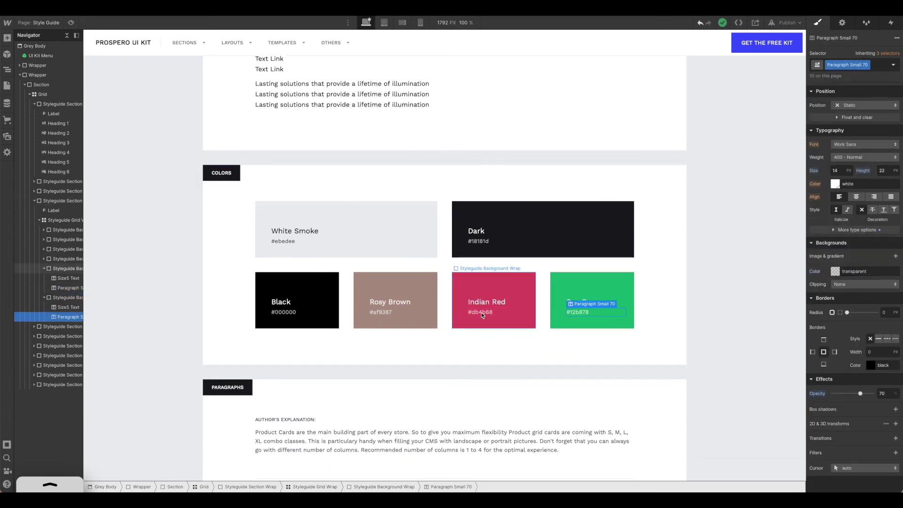
# Scroll back up and bring up the store's Ecommerce panel
pyautogui.scroll(-10, 404, 317)
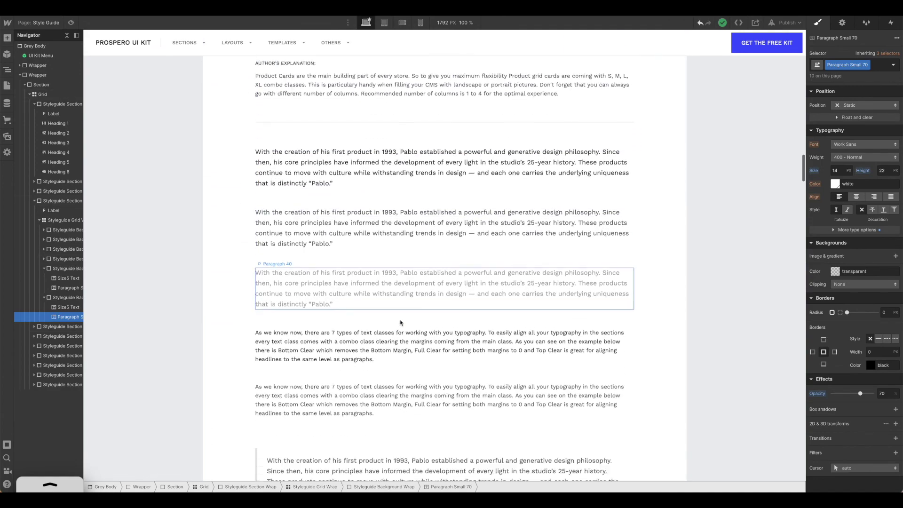
pyautogui.scroll(20, 400, 323)
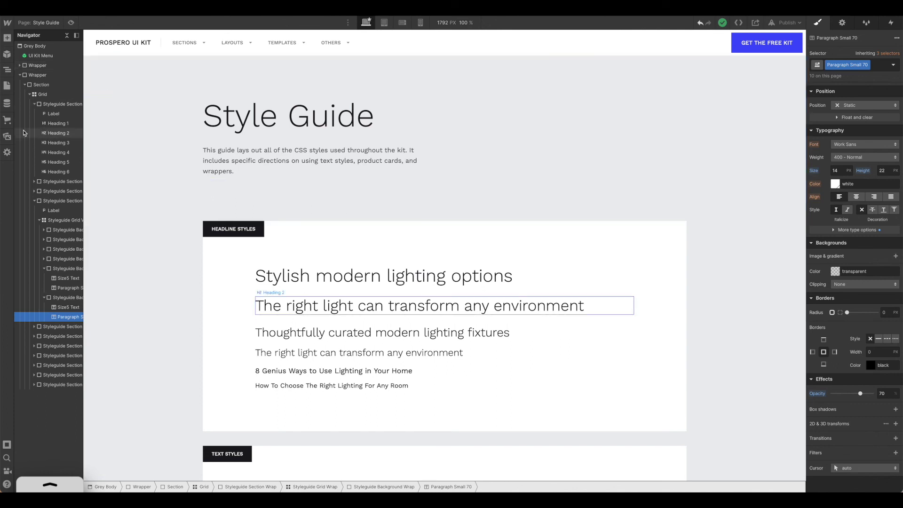
pyautogui.click(7, 121)
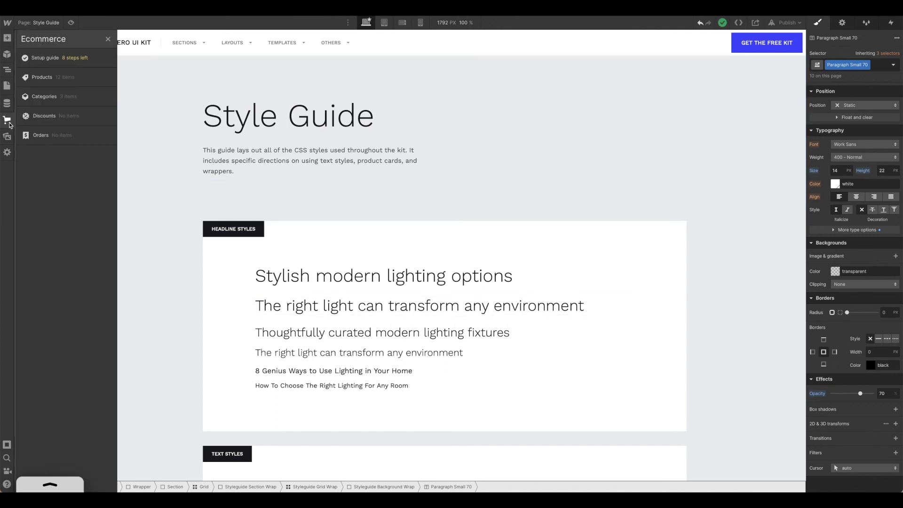